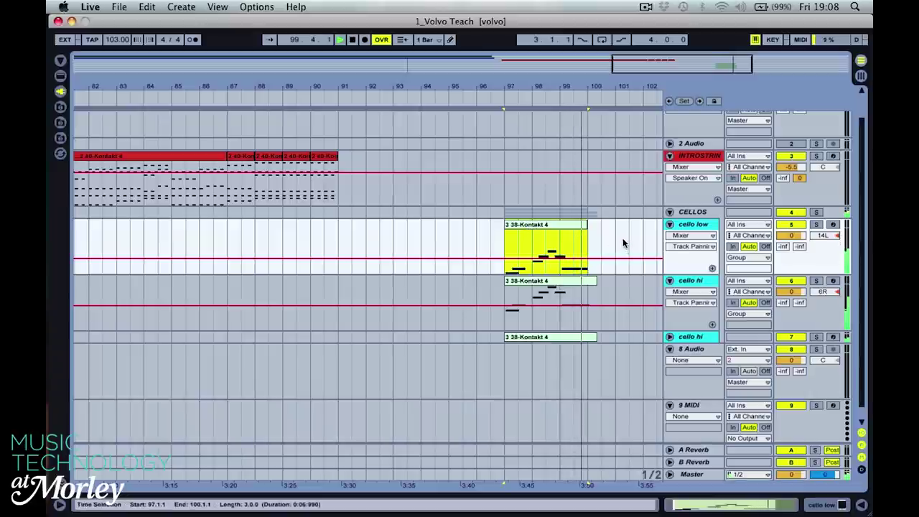
# Unfold the second cello hi track in the CELLOS group so its MIDI clip is shown in full
pyautogui.scroll(-1, 622, 245)
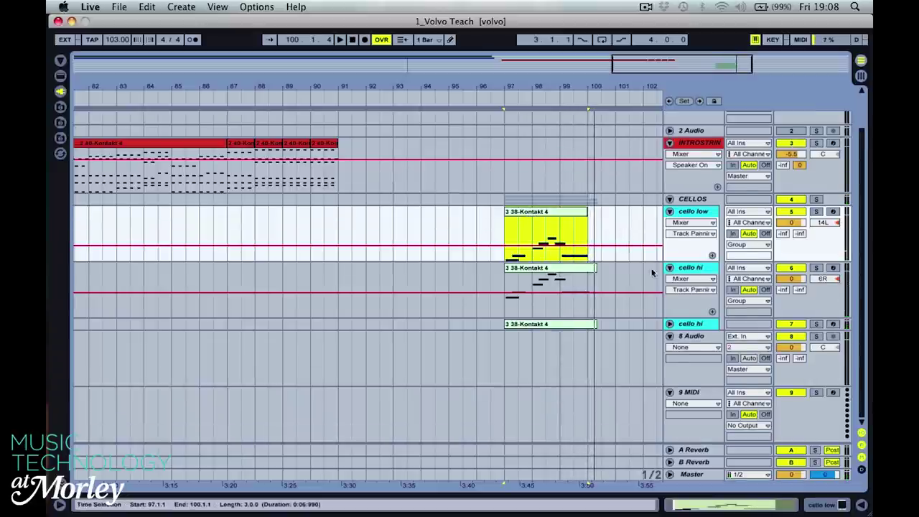
pyautogui.click(670, 325)
pyautogui.hscroll(2, 646, 287)
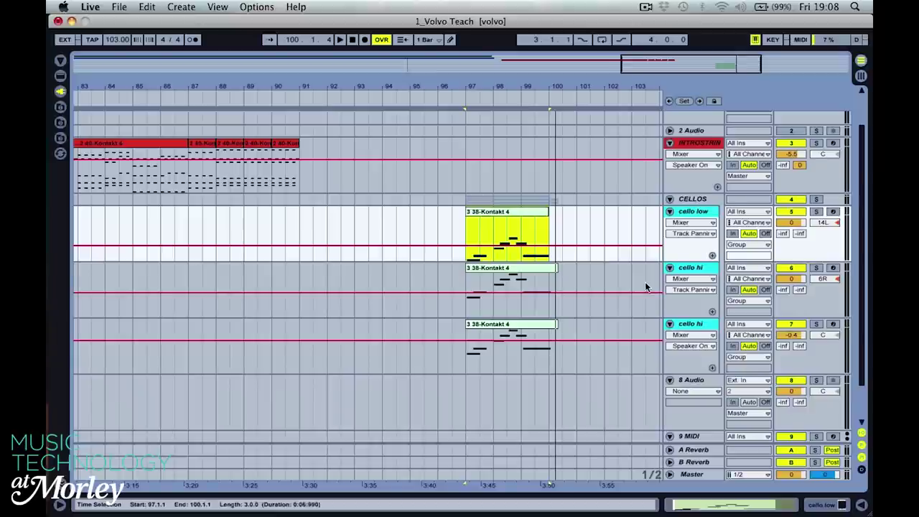
pyautogui.scroll(2, 645, 287)
pyautogui.hscroll(-1, 645, 286)
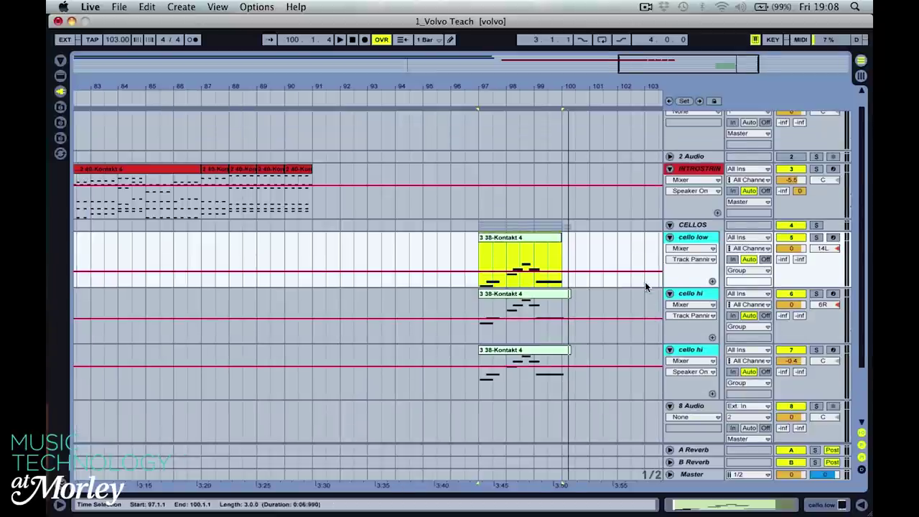
# Audition the cello low clip and the first cello hi clip by soloing each track in turn during playback
pyautogui.click(816, 237)
pyautogui.click(550, 237)
pyautogui.press('space')
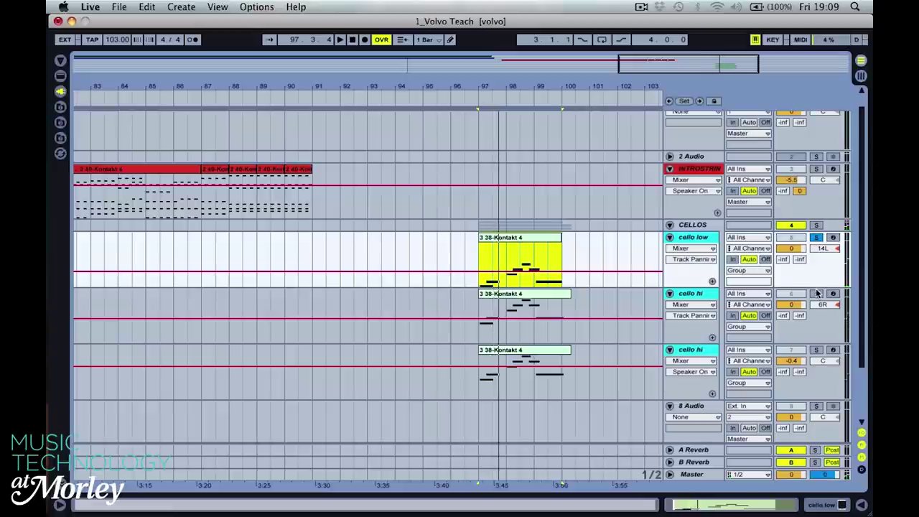
pyautogui.click(818, 292)
pyautogui.press('space')
pyautogui.click(817, 294)
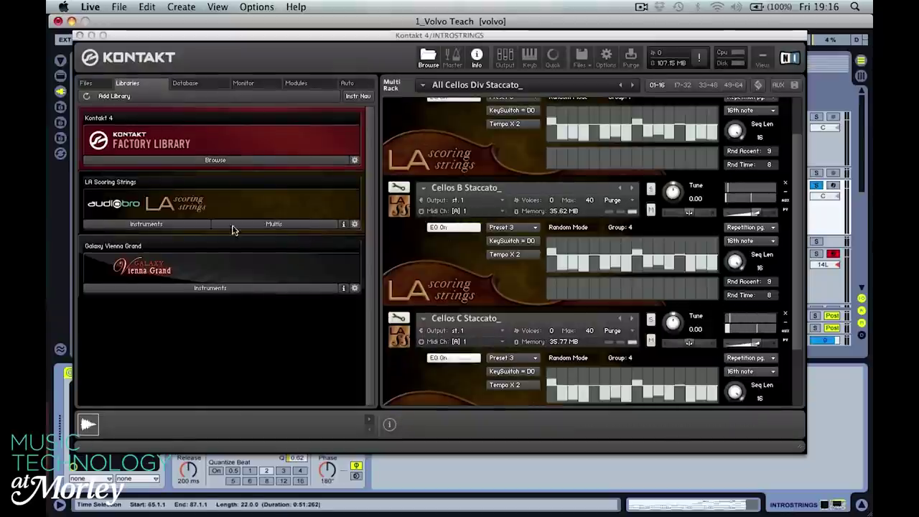
# Browse the LA Scoring Strings instruments back to the 16-bit section folders and open the Cellos 16 bit folder
pyautogui.click(182, 224)
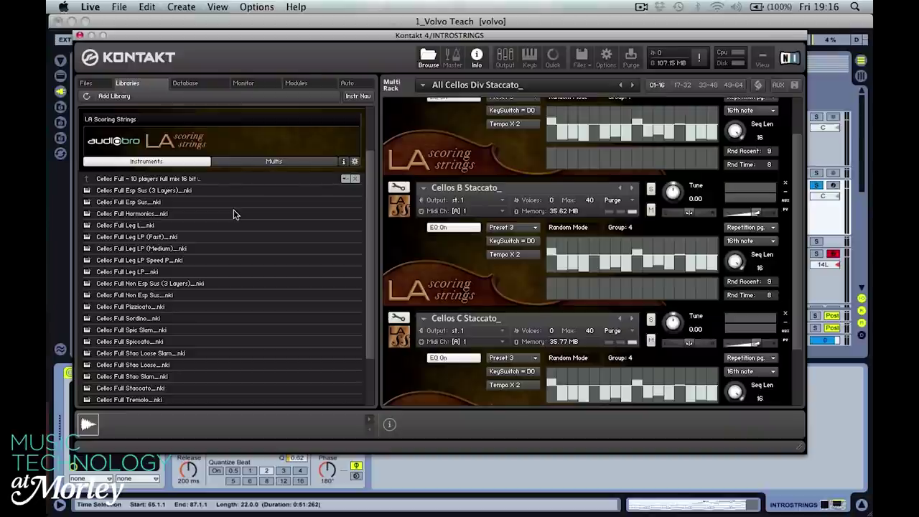
pyautogui.click(158, 179)
pyautogui.click(111, 243)
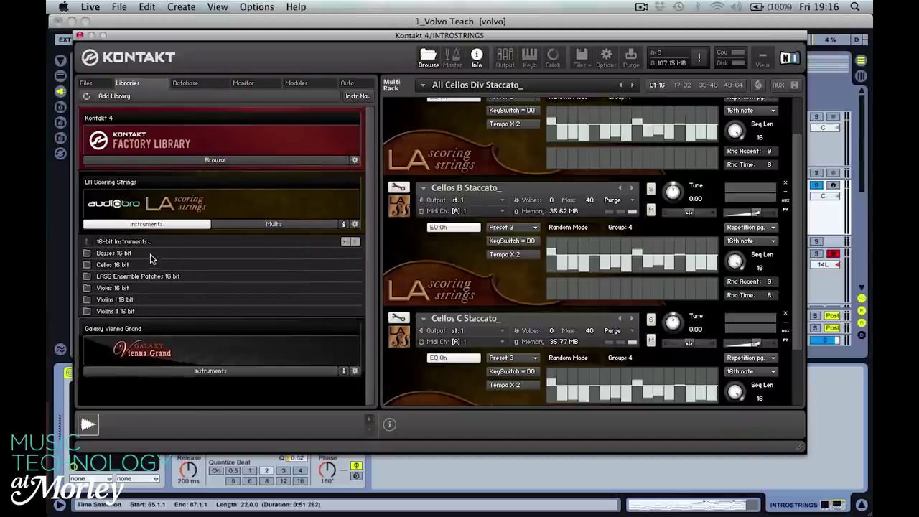
pyautogui.click(179, 300)
pyautogui.click(179, 312)
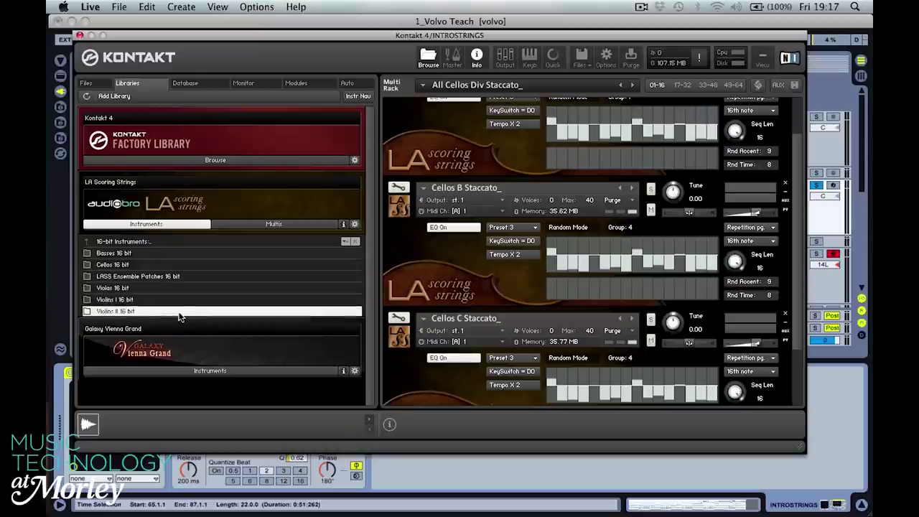
pyautogui.doubleClick(151, 267)
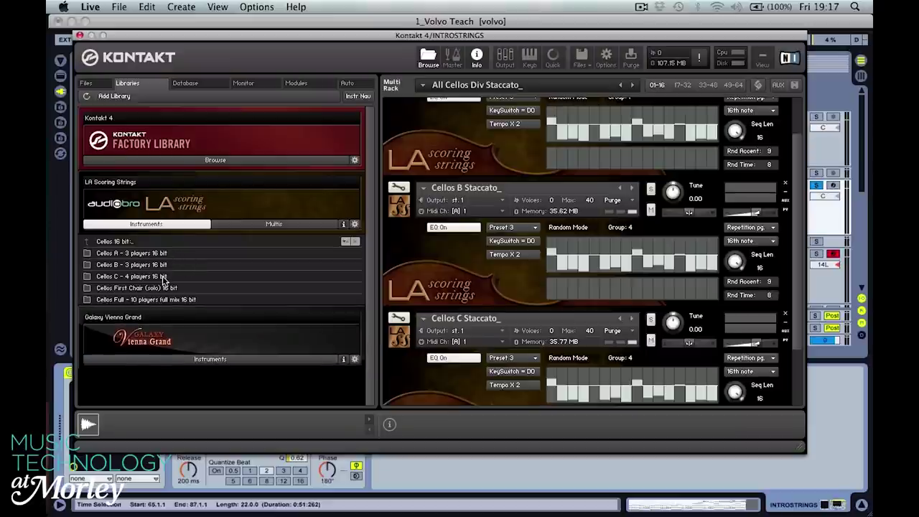
# Open the Cellos A - 3 players 16 bit folder and remove the accidentally loaded Cellos A Esp Sus (3 Layers) patch from the rack
pyautogui.click(164, 278)
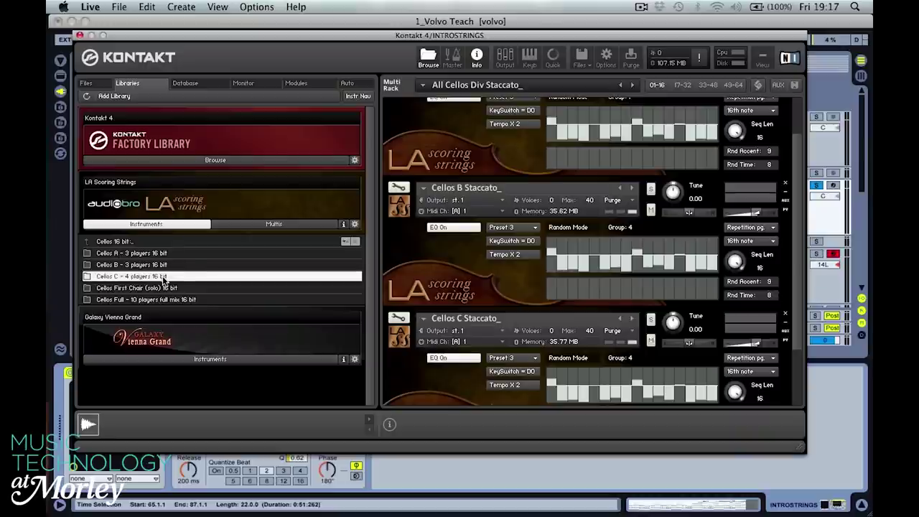
pyautogui.click(175, 289)
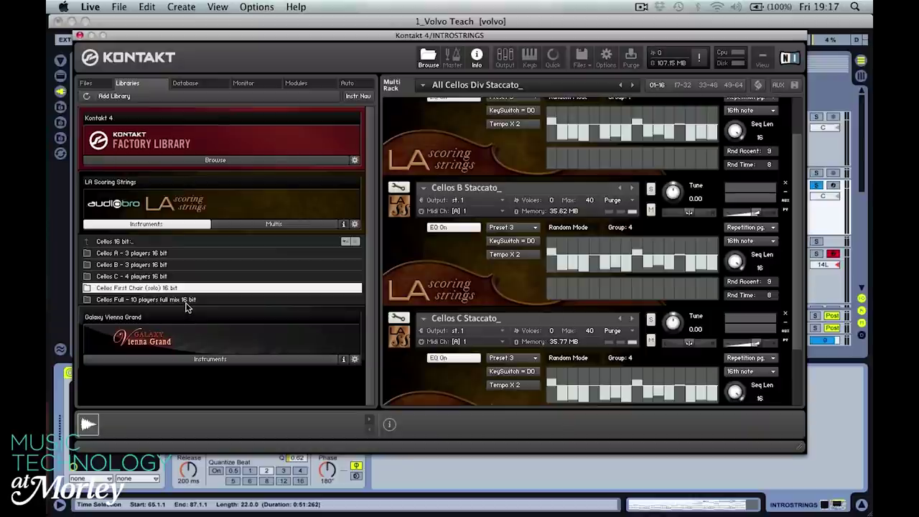
pyautogui.click(185, 301)
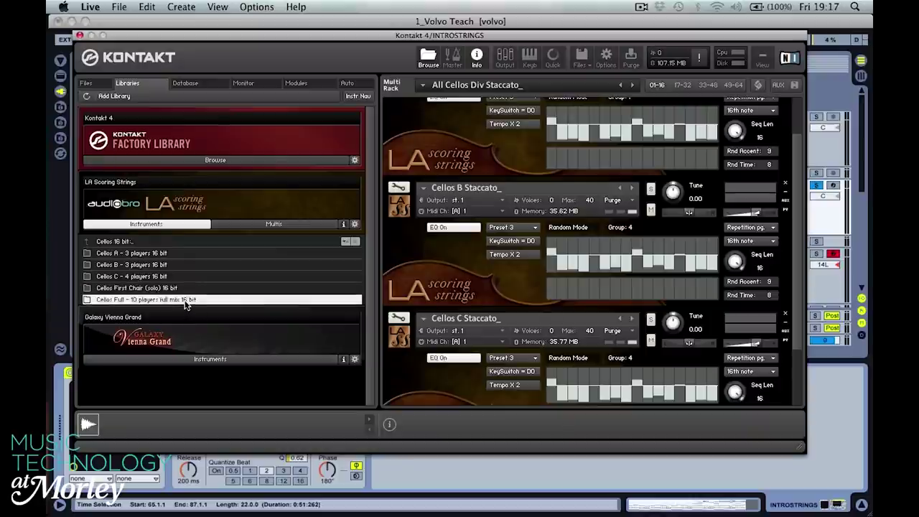
pyautogui.doubleClick(177, 255)
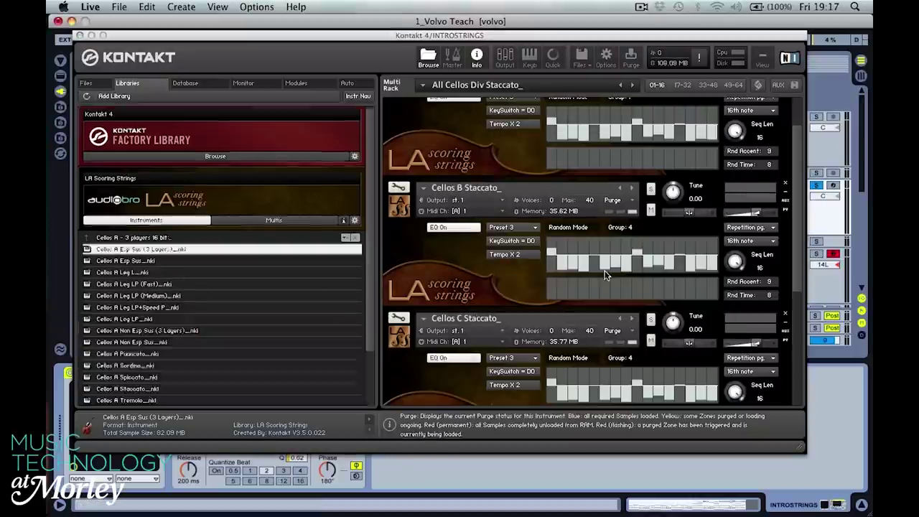
pyautogui.click(785, 269)
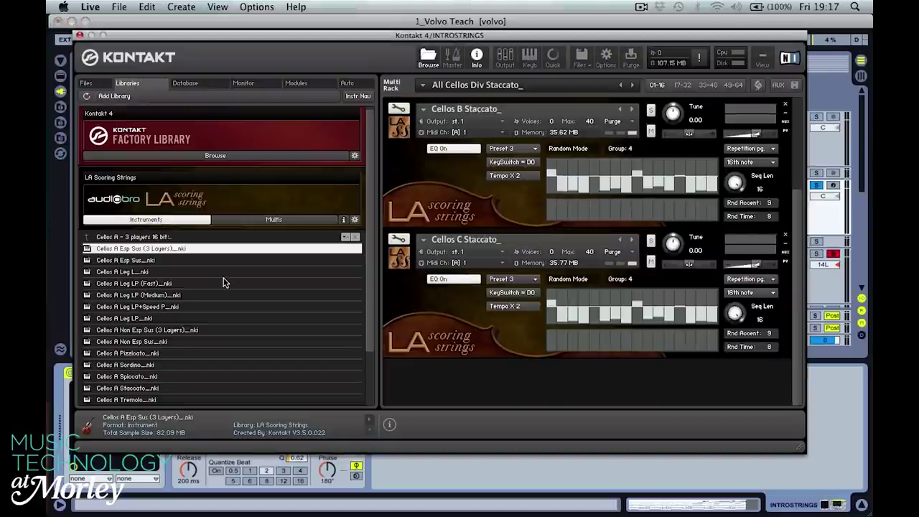
# Look through the Cellos A articulation patches, including Esp Sus and Leg L
pyautogui.click(166, 262)
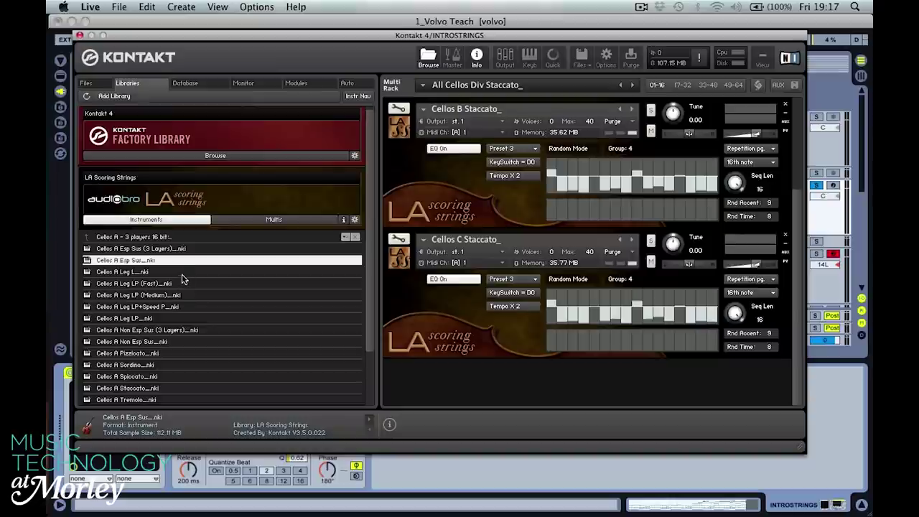
pyautogui.click(183, 276)
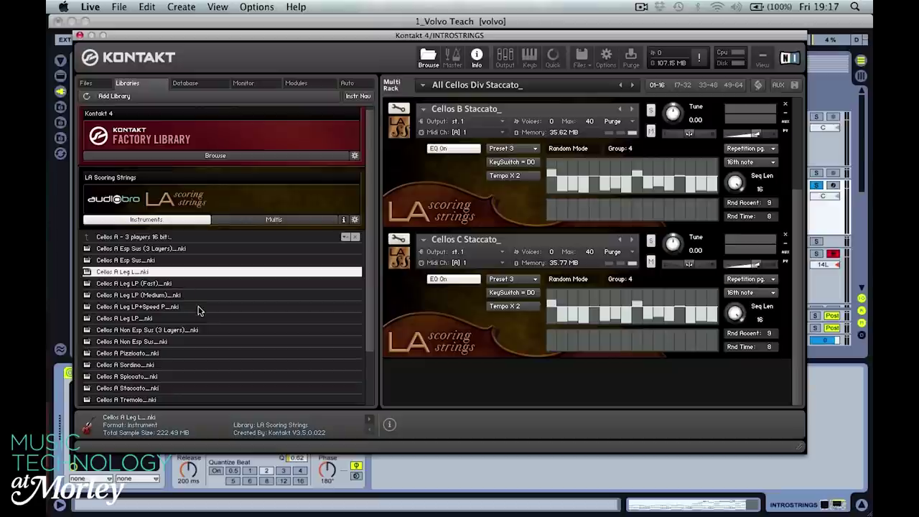
pyautogui.scroll(-1, 181, 343)
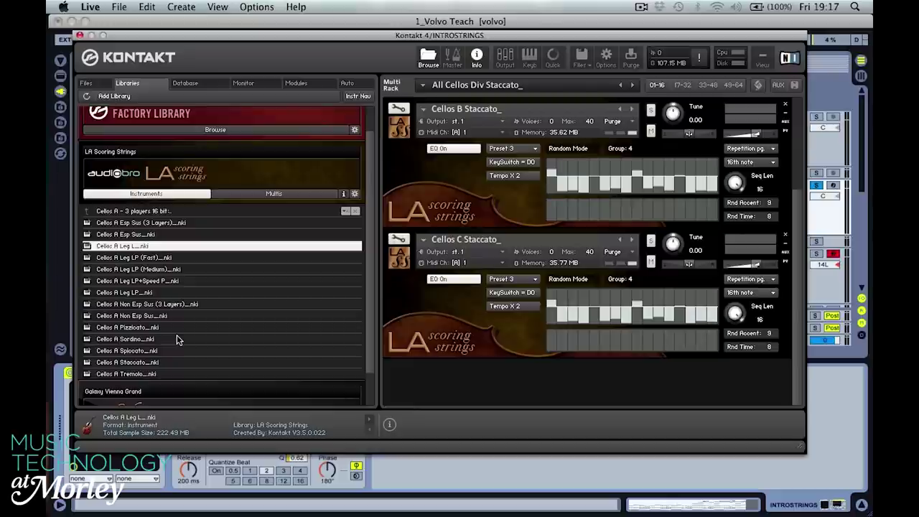
pyautogui.scroll(1, 230, 311)
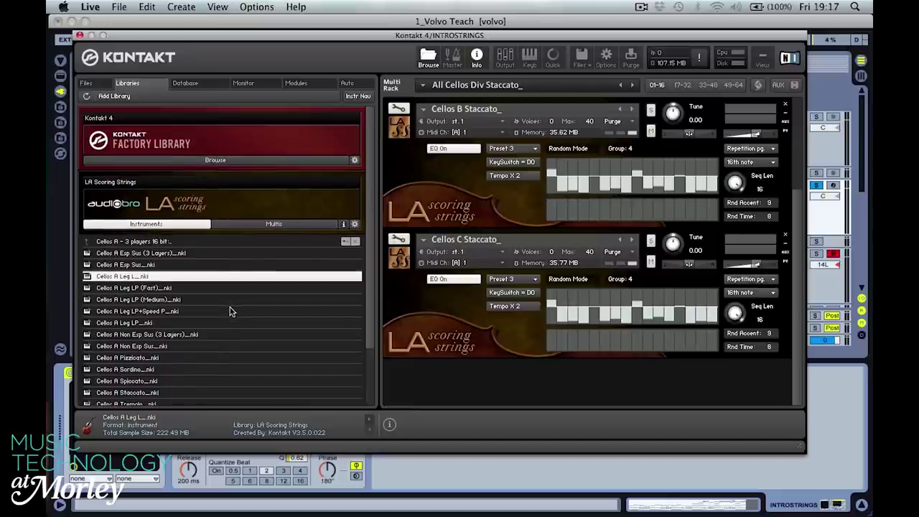
pyautogui.scroll(2, 470, 305)
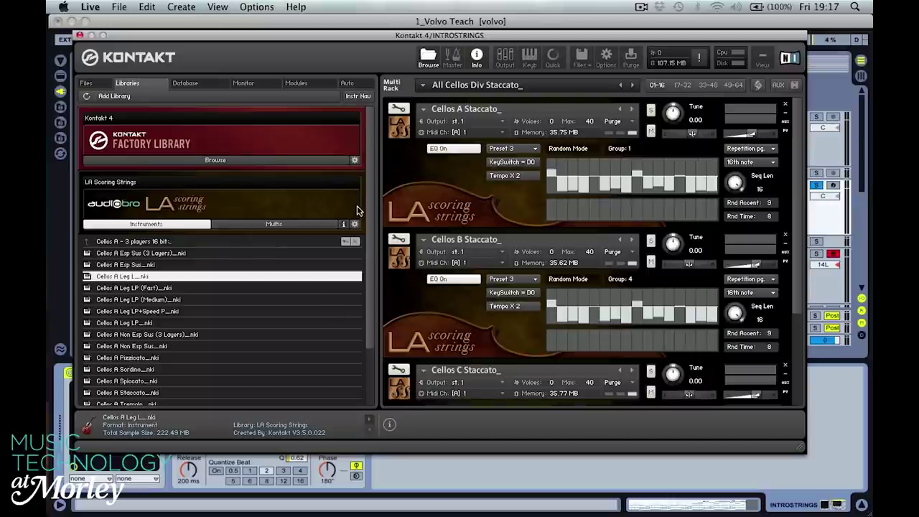
# Go back to the Cellos 16 bit folder and list the patches in Cellos B - 3 players 16 bit
pyautogui.doubleClick(181, 242)
pyautogui.click(149, 266)
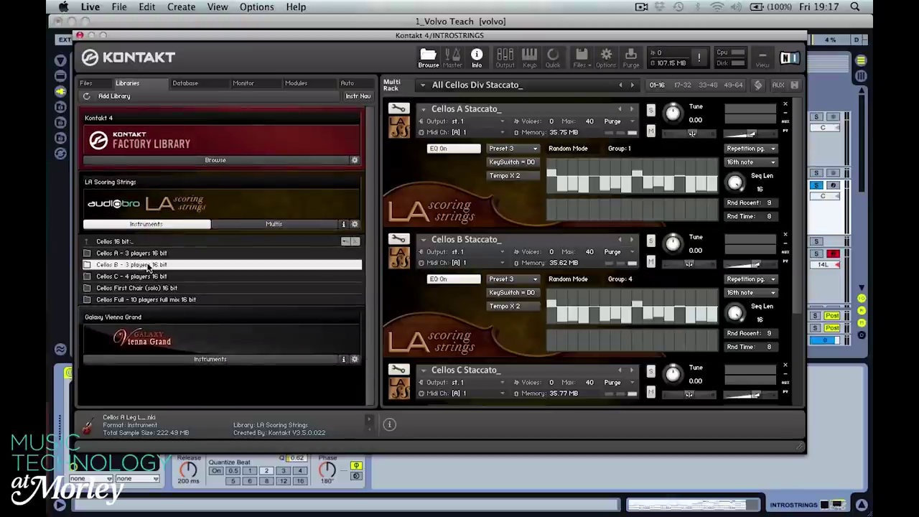
pyautogui.doubleClick(149, 266)
pyautogui.scroll(-3, 175, 359)
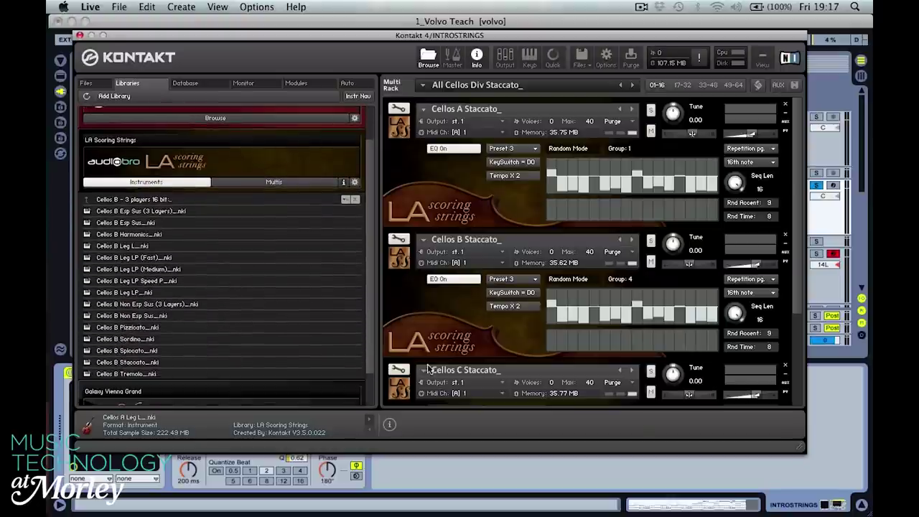
# Examine the three staccato cello instruments in the multi rack and the Port A MIDI channel choices for Cellos B Staccato
pyautogui.scroll(-2, 514, 367)
pyautogui.scroll(-1, 644, 335)
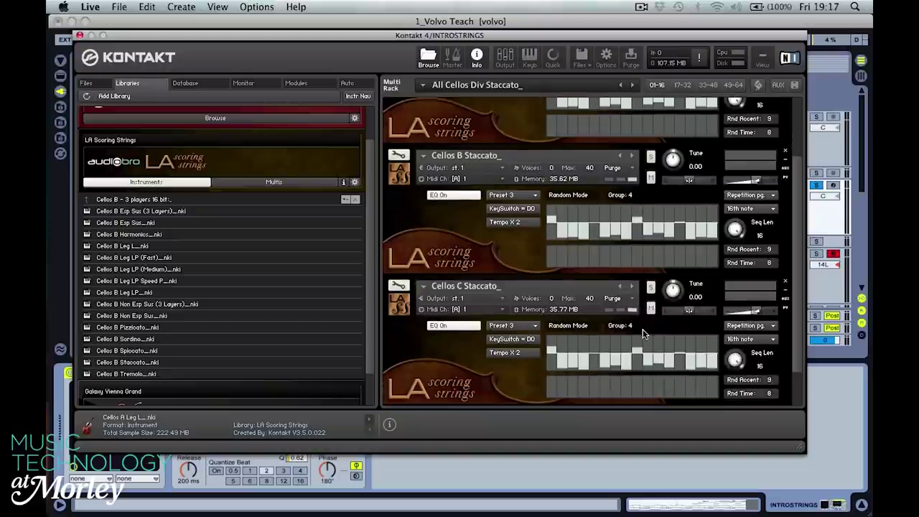
pyautogui.scroll(3, 644, 336)
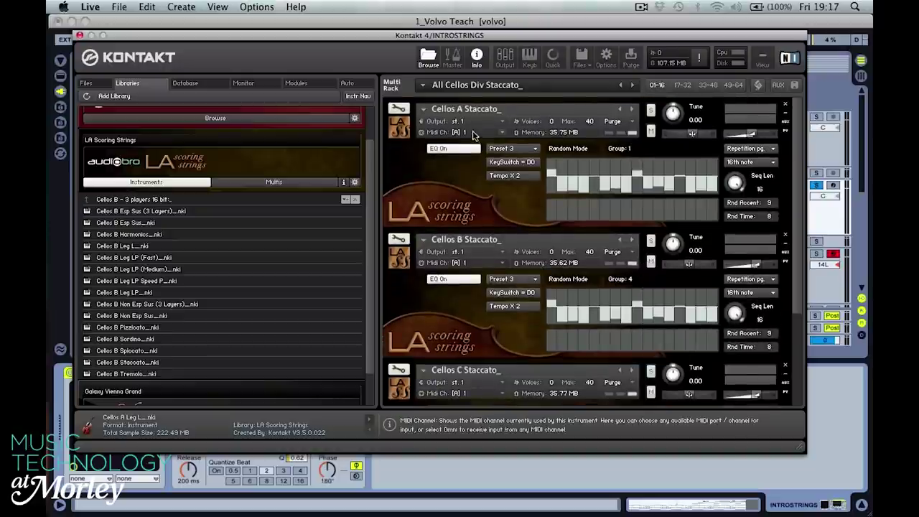
pyautogui.click(505, 264)
pyautogui.moveTo(513, 286)
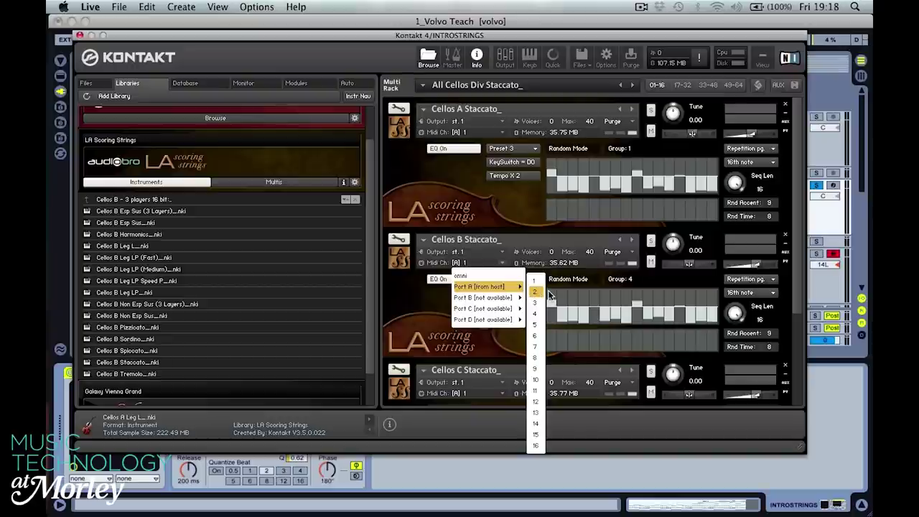
pyautogui.click(480, 206)
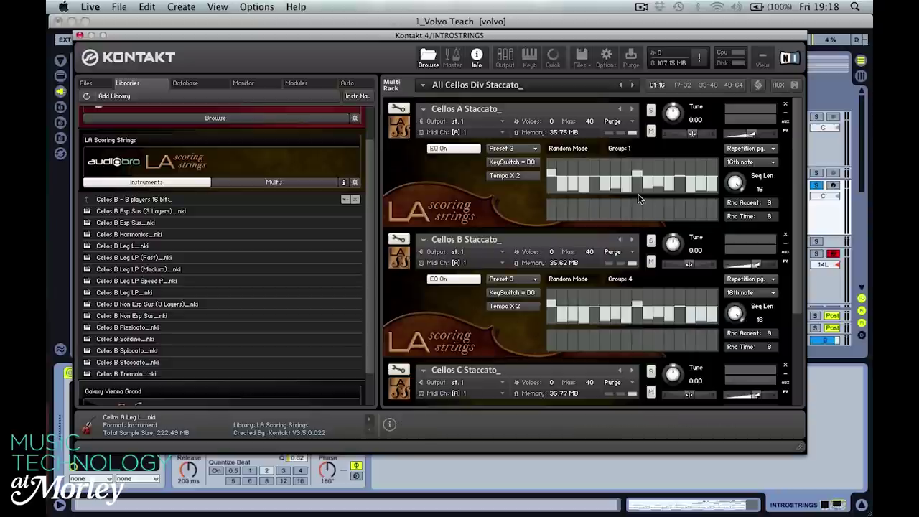
pyautogui.scroll(-2, 639, 199)
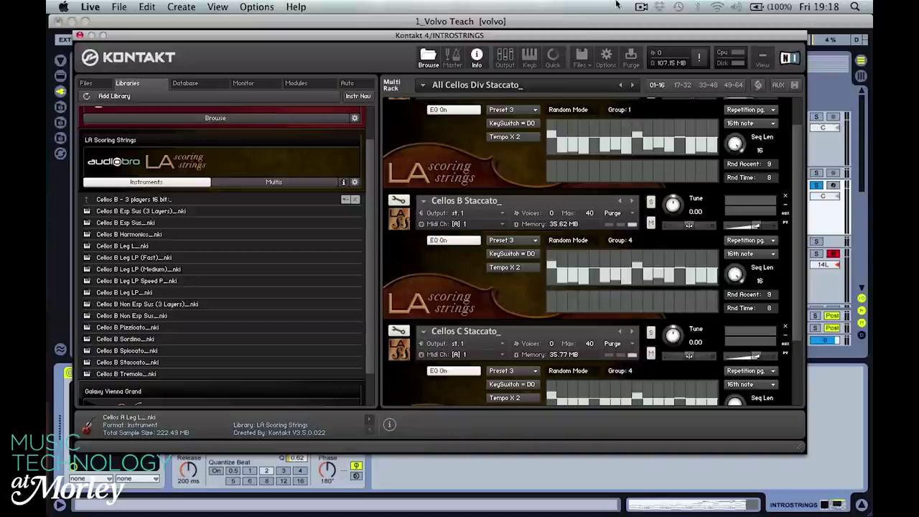
# Move the Kontakt window clear of the arrangement, arm the INTROSTRINGS track for recording and place the insert marker at bar 75
pyautogui.moveTo(582, 37); pyautogui.dragTo(698, 251)
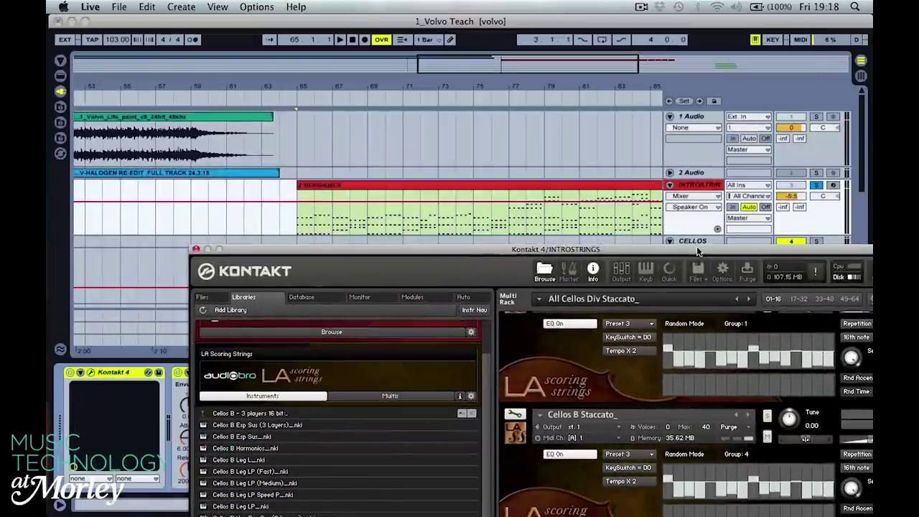
pyautogui.click(830, 186)
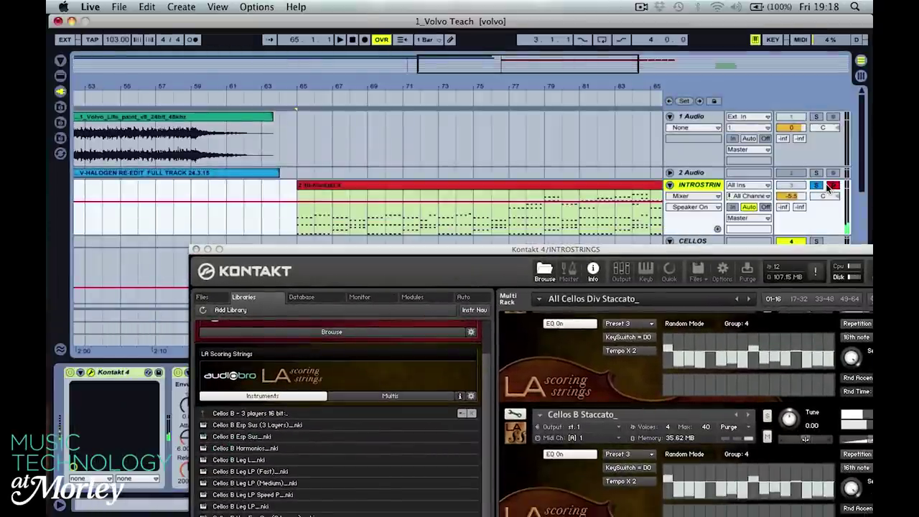
pyautogui.moveTo(751, 250); pyautogui.dragTo(671, 235)
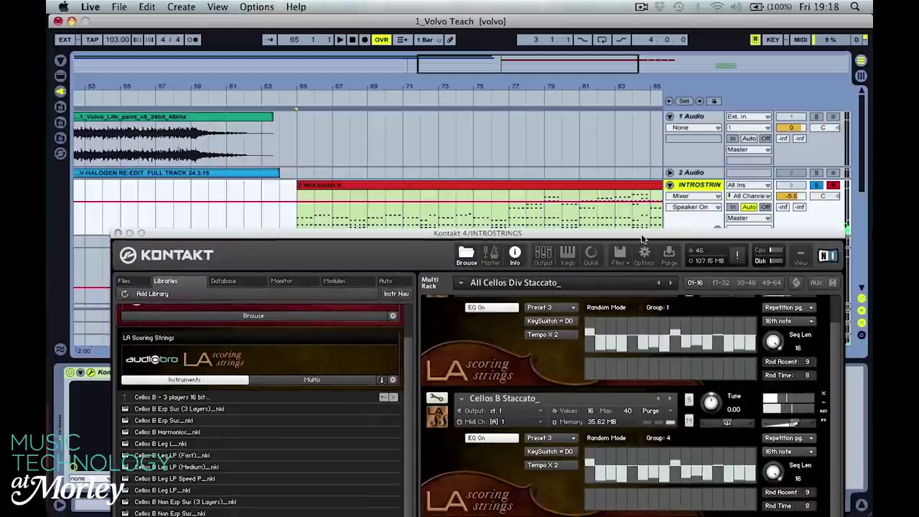
pyautogui.click(475, 219)
pyautogui.click(475, 219)
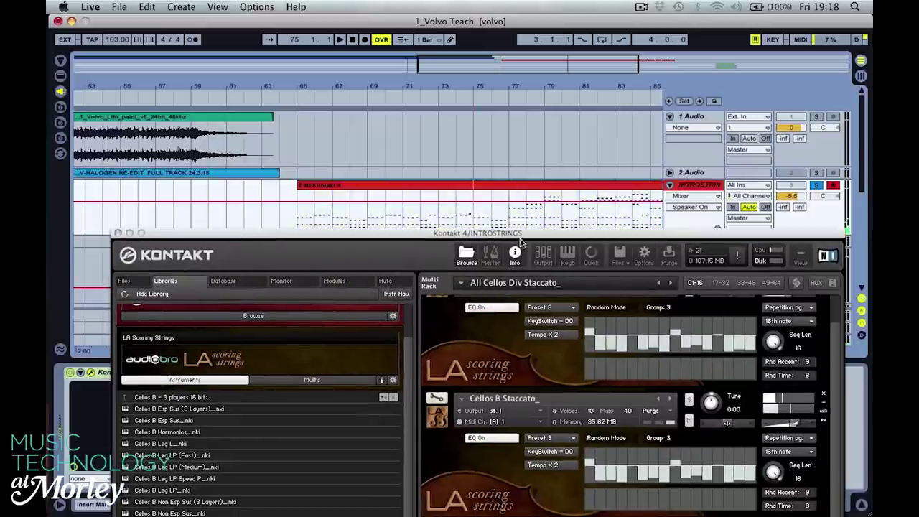
pyautogui.moveTo(551, 240); pyautogui.dragTo(536, 142)
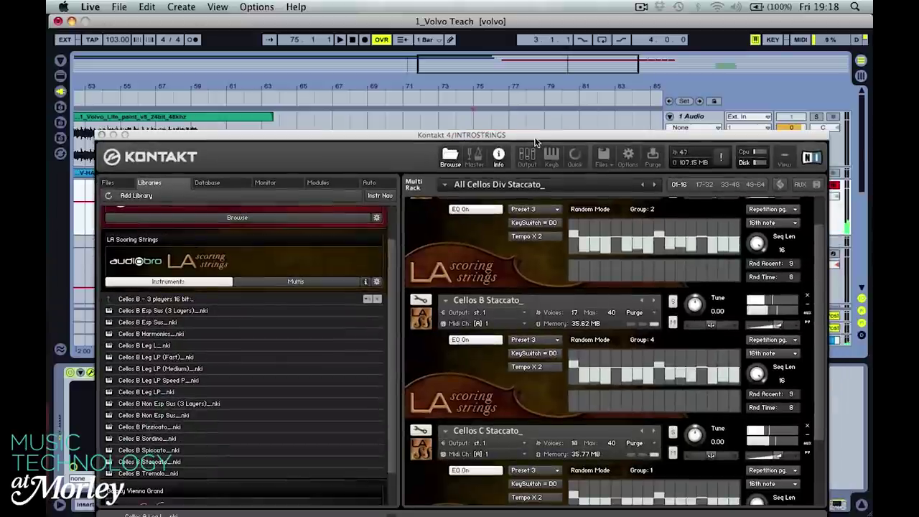
# Audition Cellos A Staccato with Cellos B and Cellos C muted, unmuting B and C one after the other
pyautogui.click(673, 323)
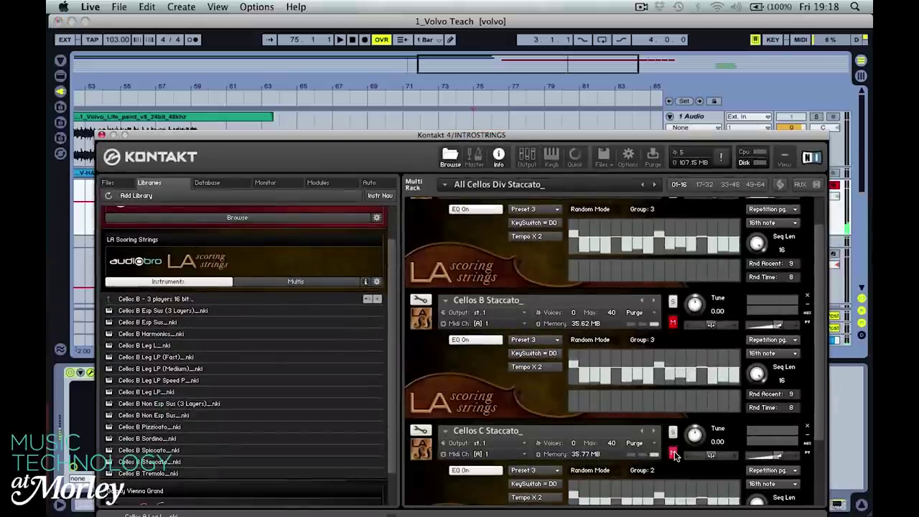
pyautogui.click(673, 322)
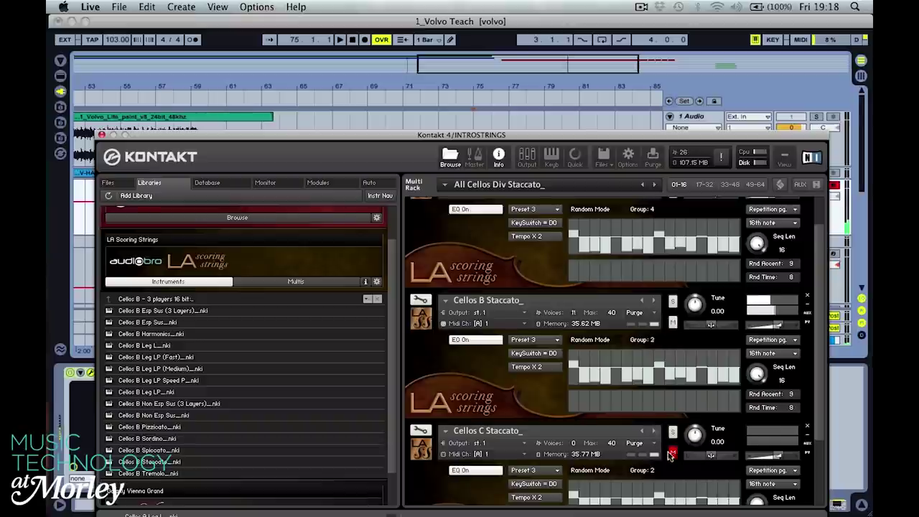
pyautogui.click(671, 454)
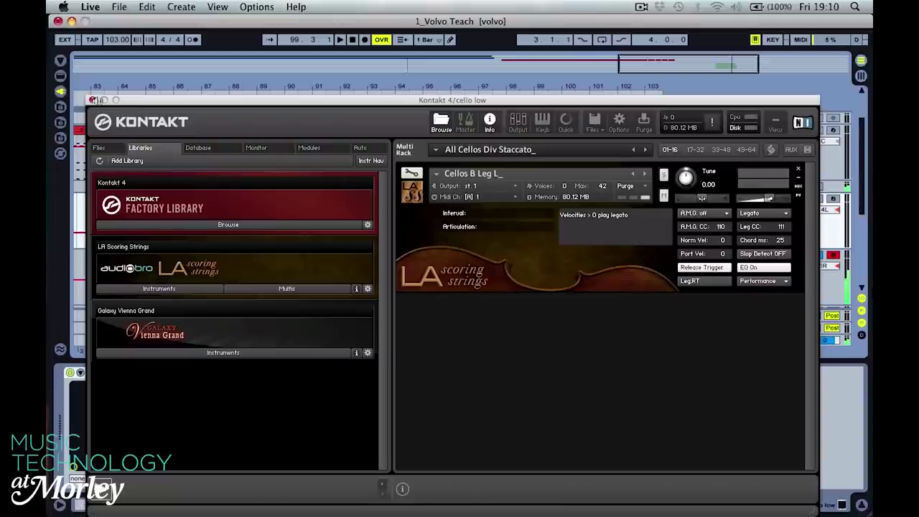
# Close the cello low track's Kontakt window and bring all three cello tracks into view in the arrangement
pyautogui.click(92, 99)
pyautogui.scroll(-2, 646, 215)
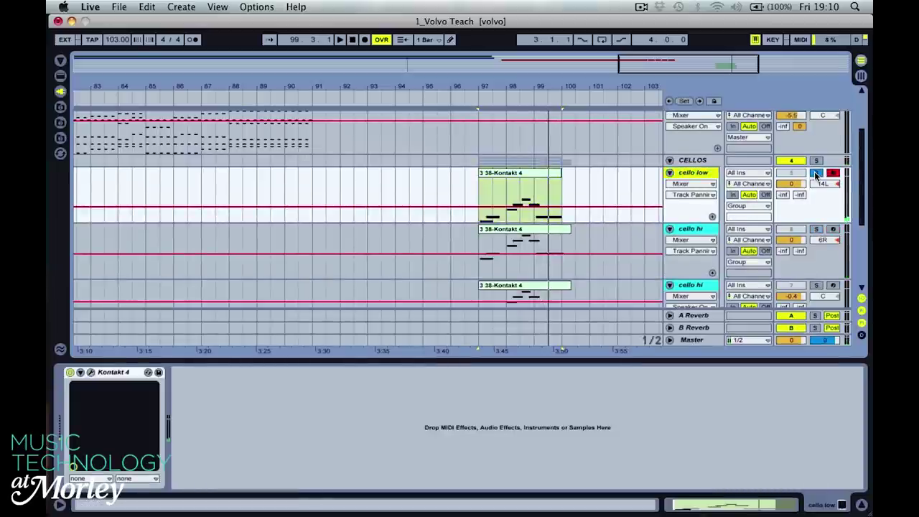
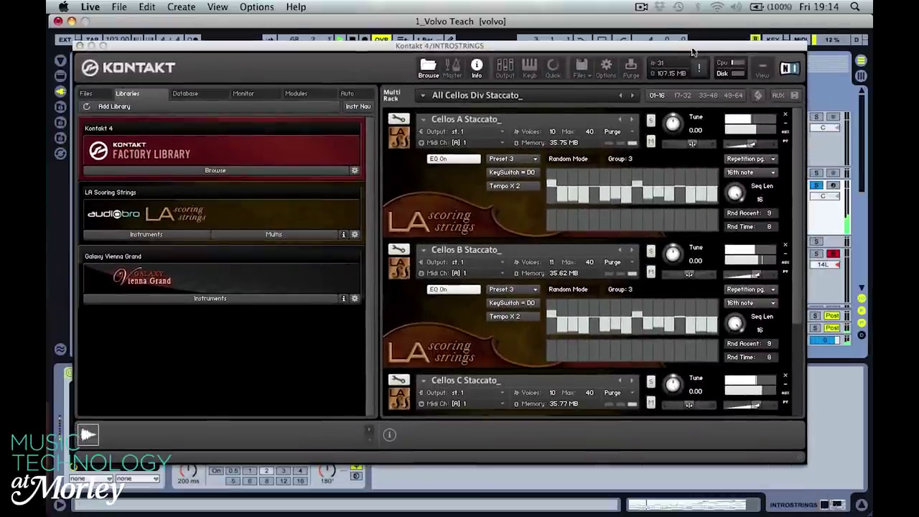
# Audition Cellos A, Cellos B and Cellos C Staccato one after the other in solo, close the Kontakt window and stop playback
pyautogui.click(652, 120)
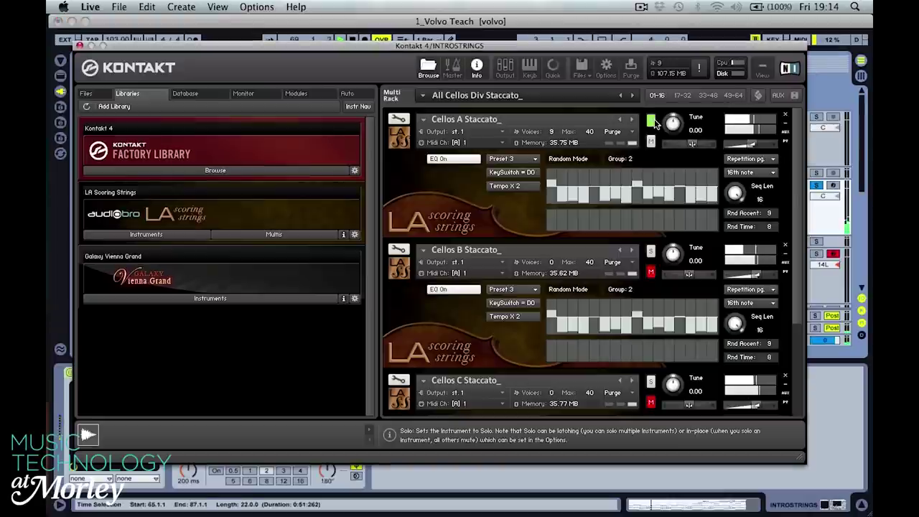
pyautogui.click(652, 251)
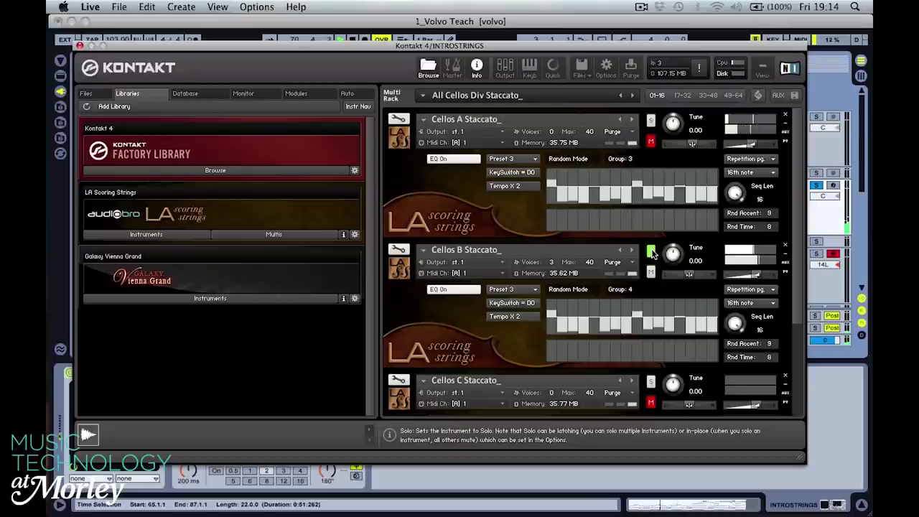
pyautogui.scroll(-2, 655, 300)
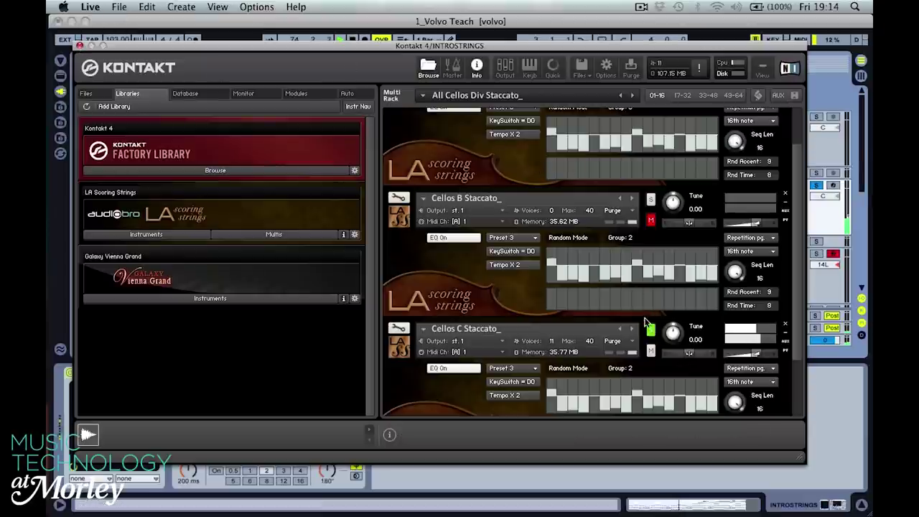
pyautogui.click(80, 46)
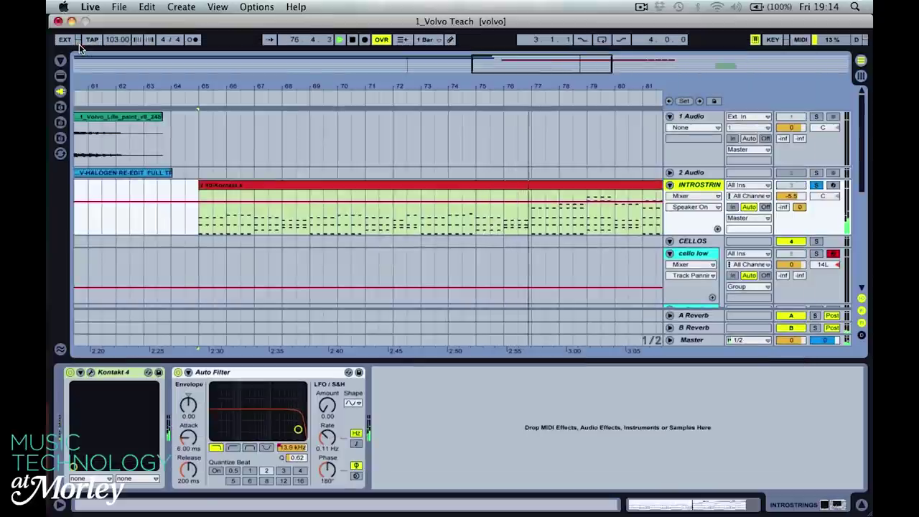
pyautogui.press('space')
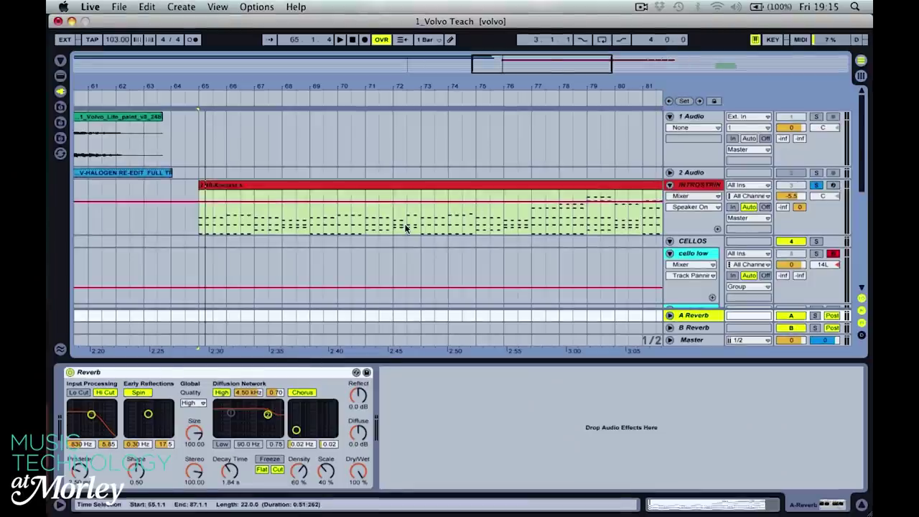
# Play INTROSTRINGS from bar 72 while lowering and raising its B-Reverb send to compare the dry and wet sound
pyautogui.click(402, 227)
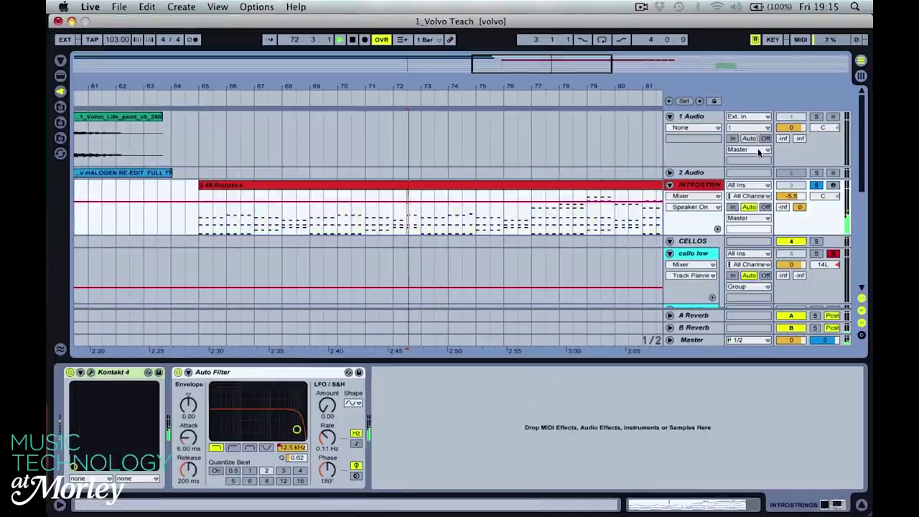
pyautogui.moveTo(801, 210)
pyautogui.mouseDown()
pyautogui.moveTo(802, 283)
pyautogui.moveTo(801, 210)
pyautogui.mouseUp()
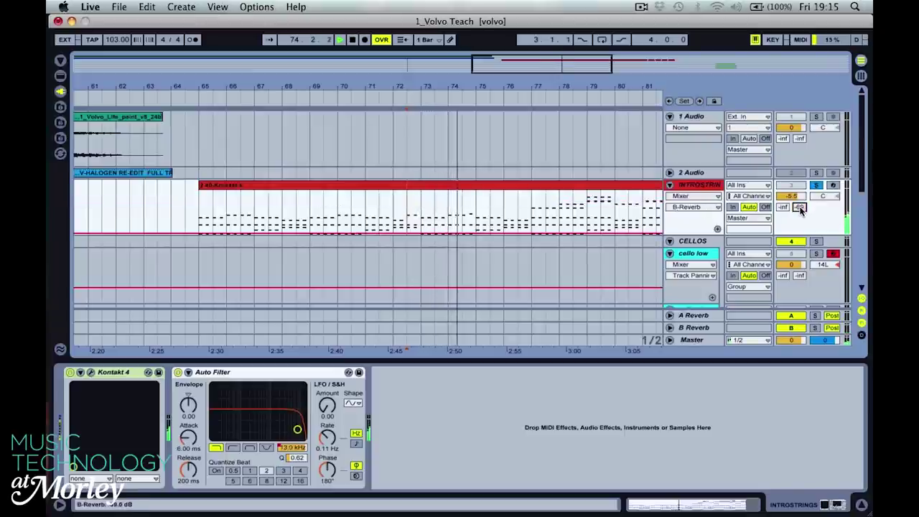
pyautogui.moveTo(801, 210); pyautogui.dragTo(801, 144)
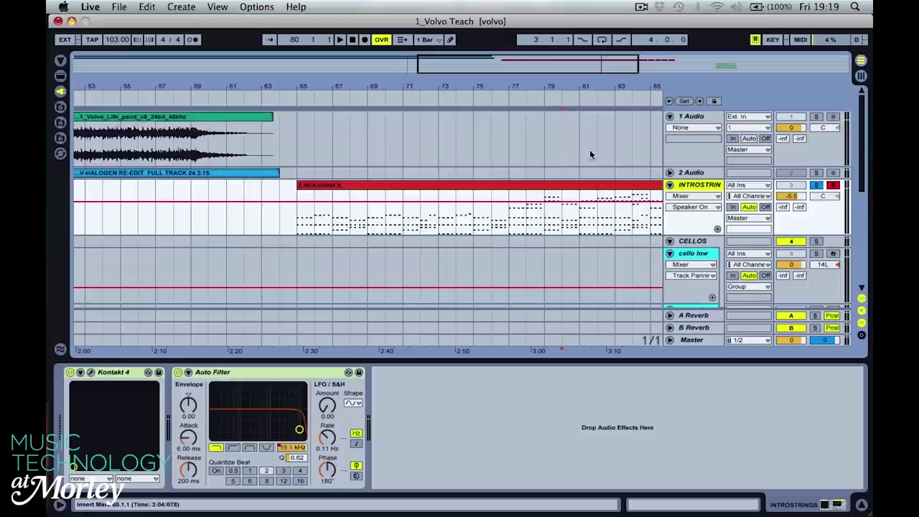
# Unfold the A Reverb and B Reverb return tracks and switch off the Reverb device on return A
pyautogui.click(691, 317)
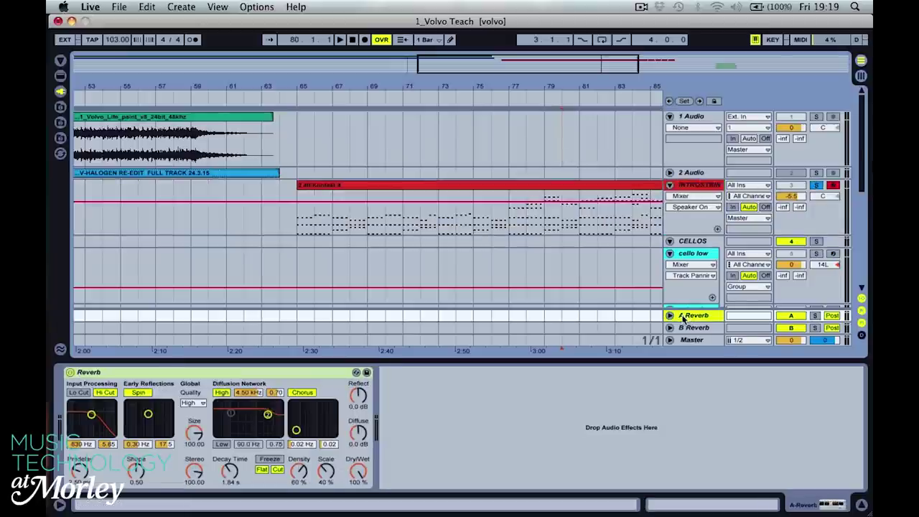
pyautogui.click(669, 316)
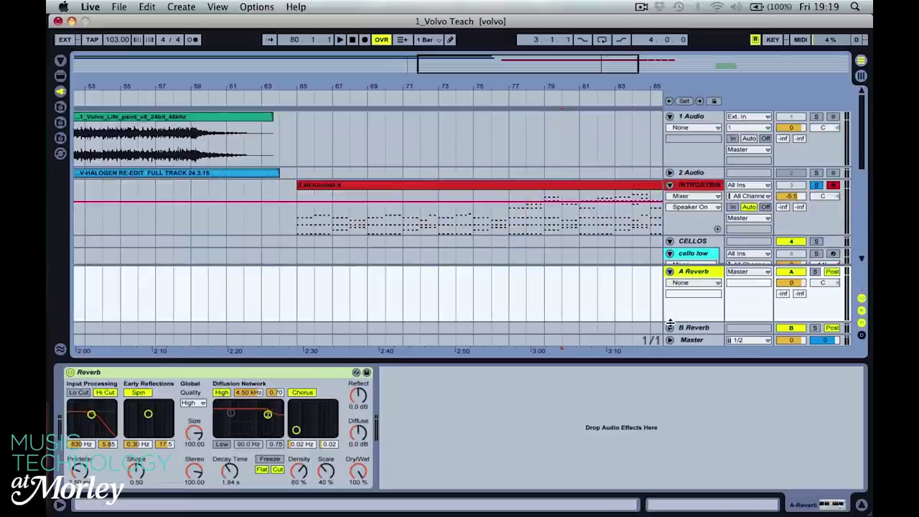
pyautogui.click(669, 328)
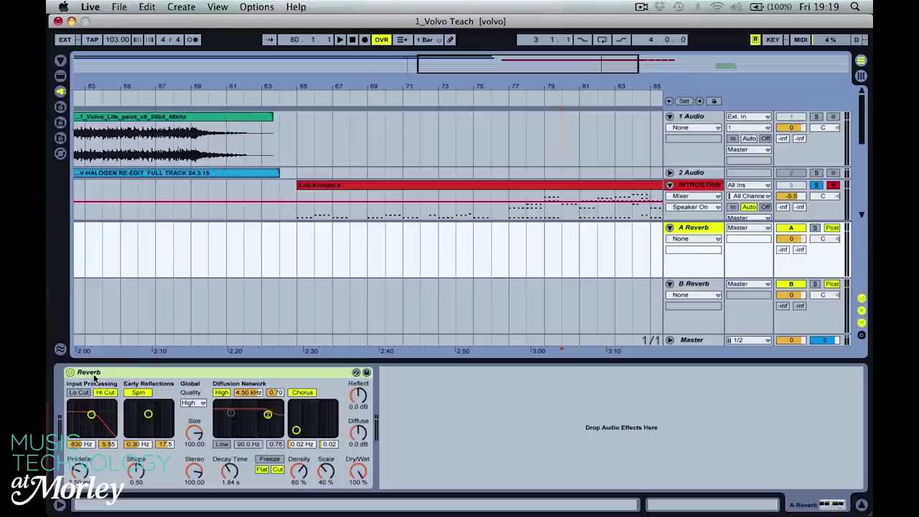
pyautogui.click(69, 372)
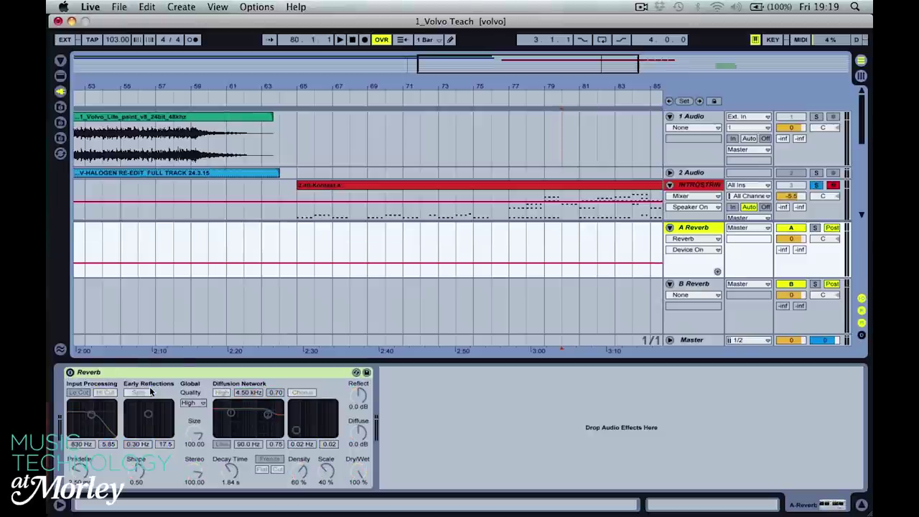
# Raise the A-Reverb send of INTROSTRINGS to 0 dB, play from bar 80, and return the send to -inf
pyautogui.scroll(-3, 495, 151)
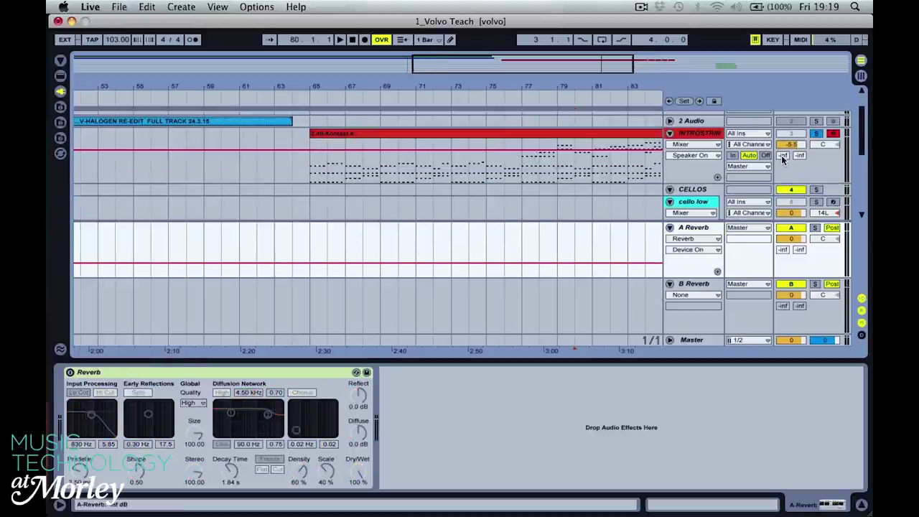
pyautogui.moveTo(782, 156); pyautogui.dragTo(782, 79)
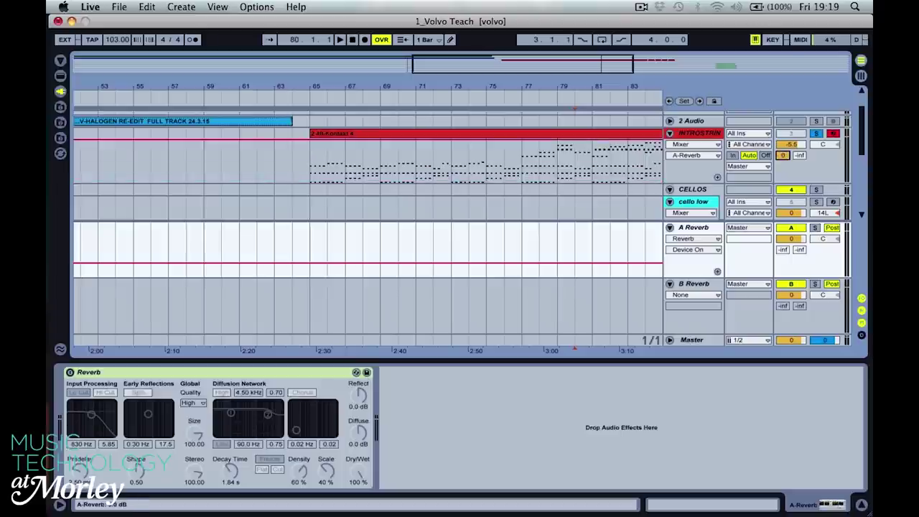
pyautogui.moveTo(783, 156)
pyautogui.mouseDown()
pyautogui.moveTo(783, 201)
pyautogui.moveTo(783, 158)
pyautogui.mouseUp()
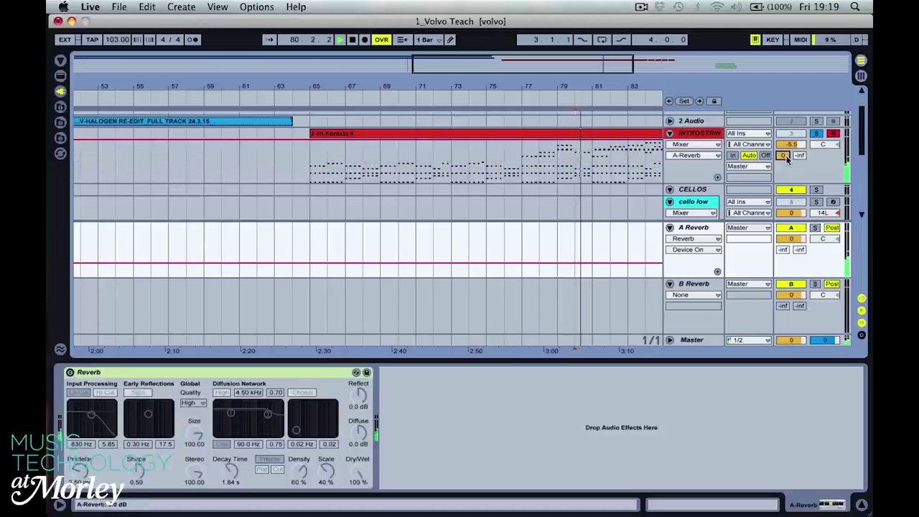
pyautogui.moveTo(786, 156); pyautogui.dragTo(785, 186)
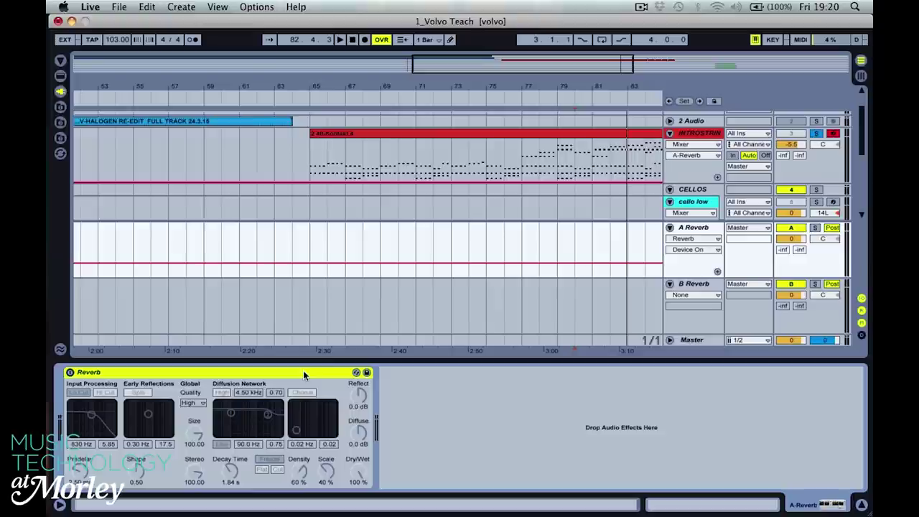
# Paste the copied Reverb onto the INTROSTRINGS track, activate it with Dry/Wet at 41 %, and play from bar 77
pyautogui.click(689, 134)
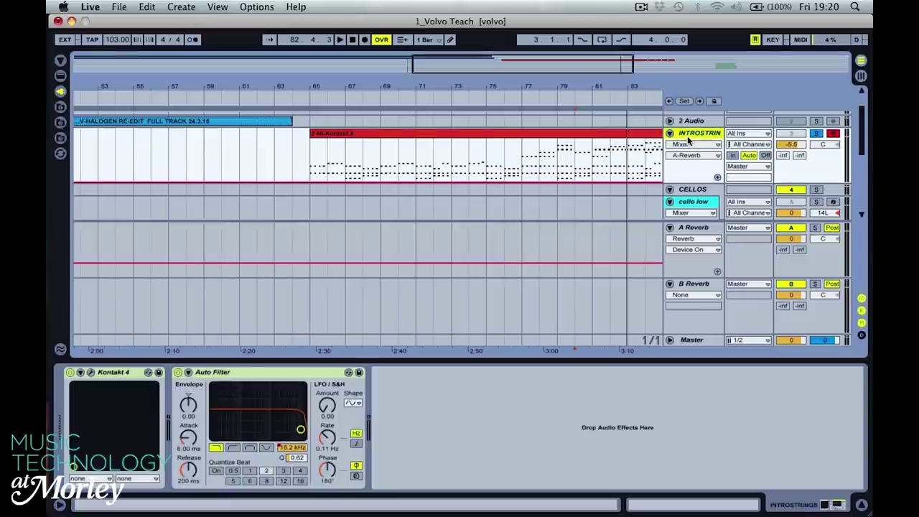
pyautogui.click(470, 406)
pyautogui.press('super+v')
pyautogui.click(378, 372)
pyautogui.moveTo(668, 473); pyautogui.dragTo(668, 511)
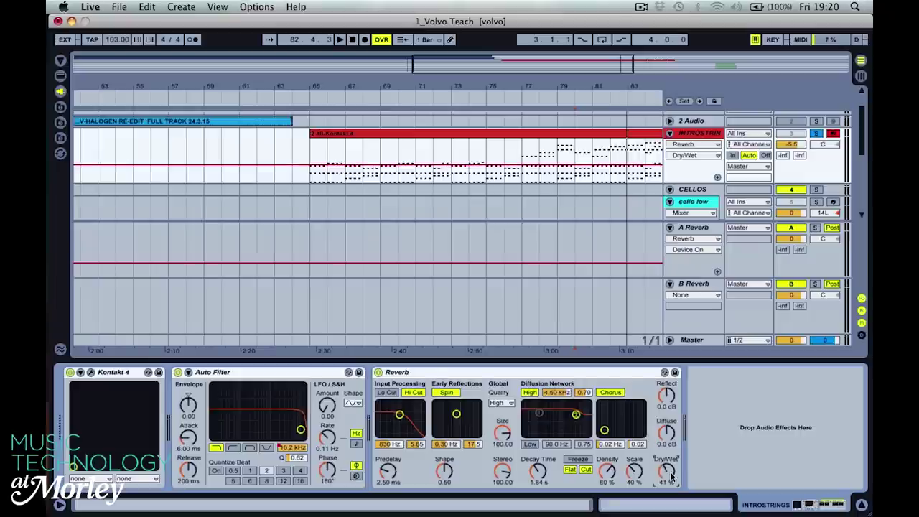
pyautogui.click(528, 178)
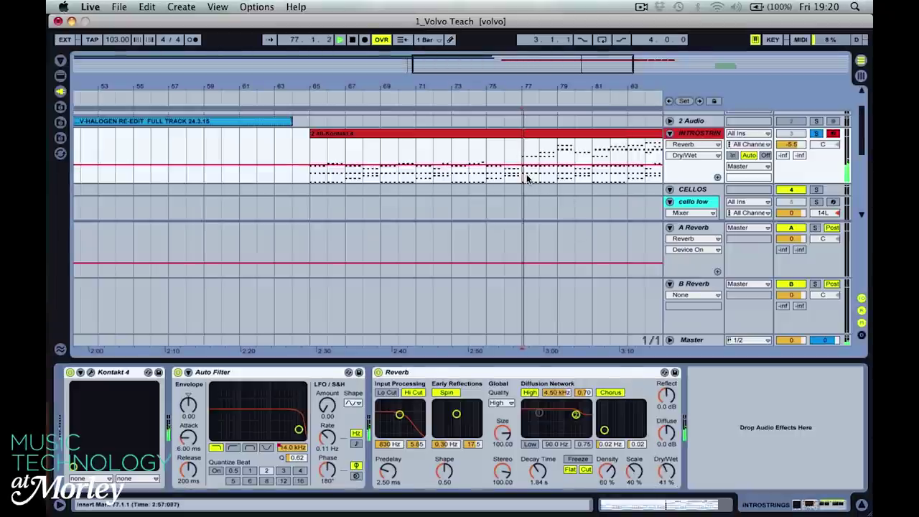